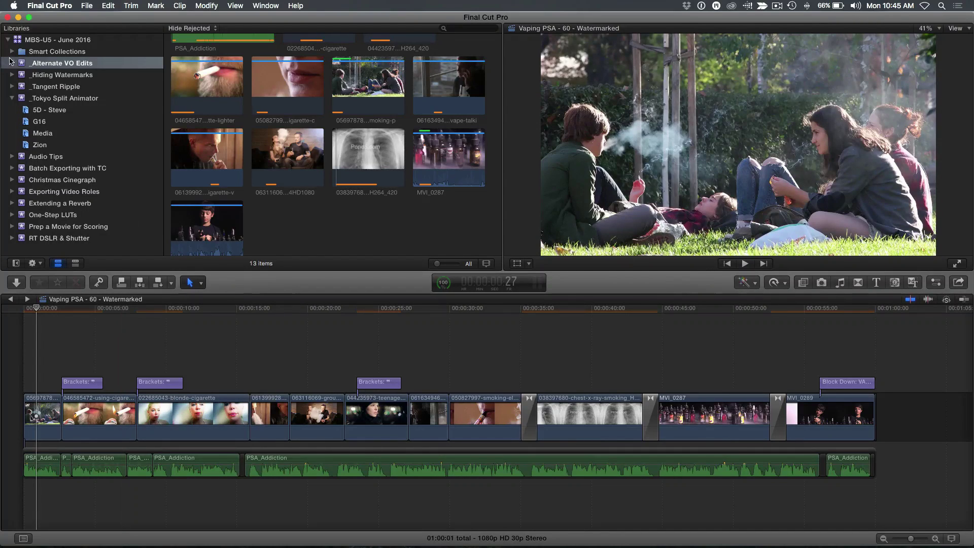
# Collapse MBS-U5 and create a new library saved as Templates.
pyautogui.click(8, 40)
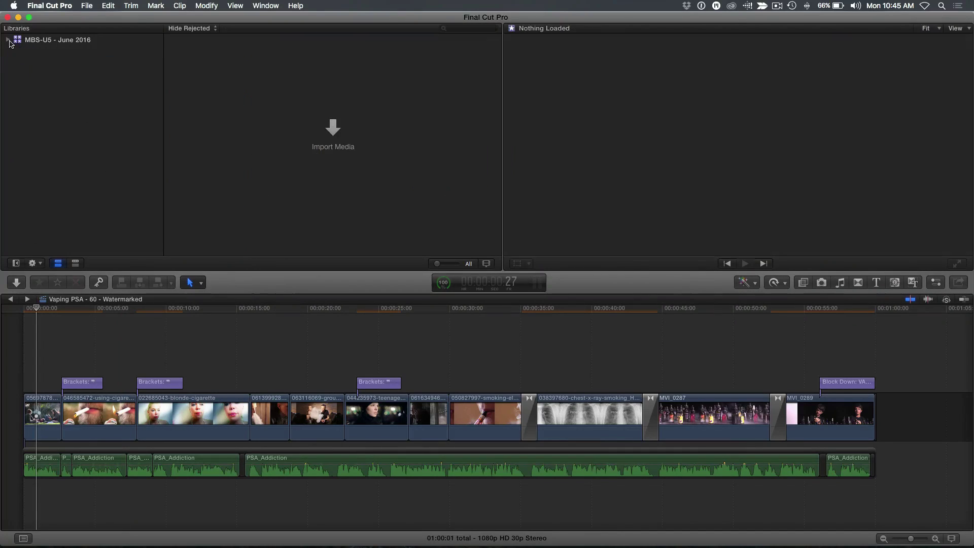
pyautogui.click(87, 6)
pyautogui.moveTo(91, 18)
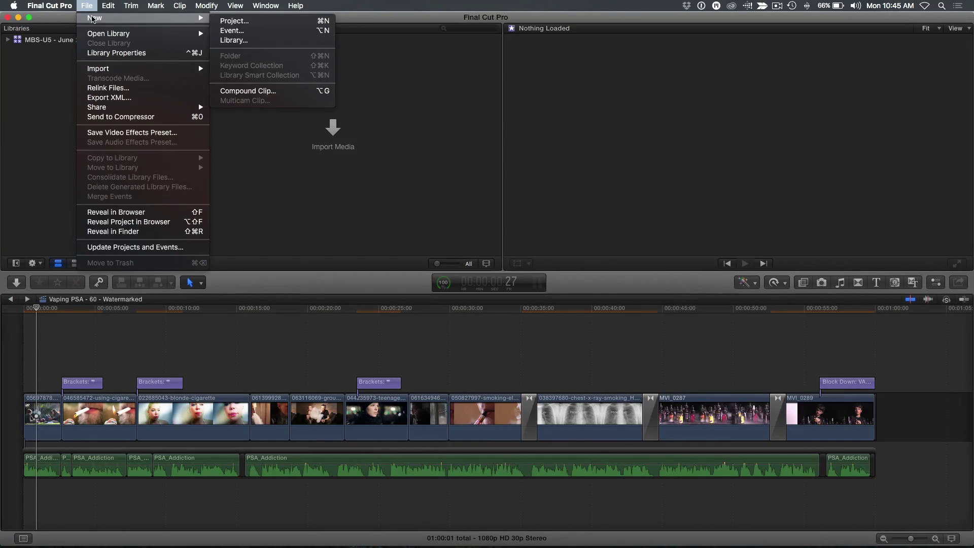
pyautogui.click(253, 40)
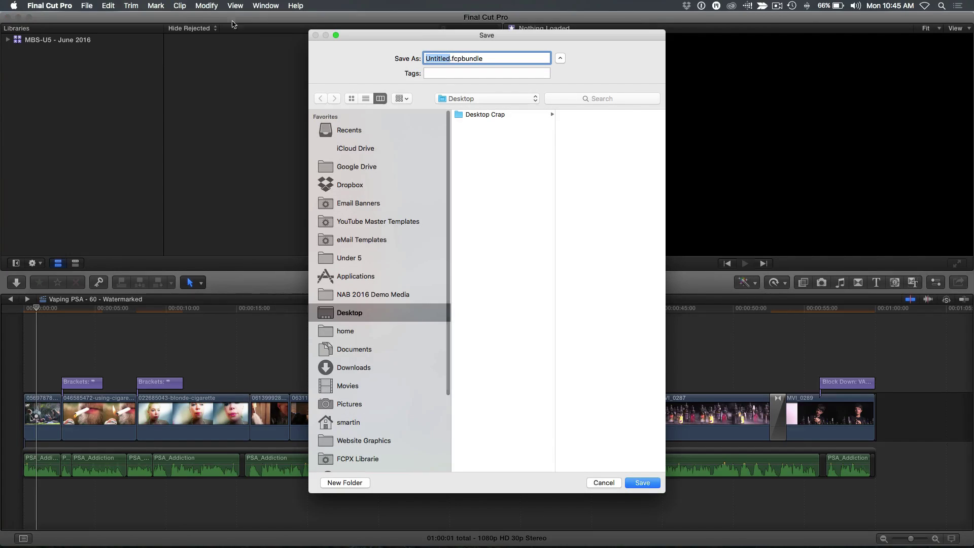
pyautogui.write('Templates')
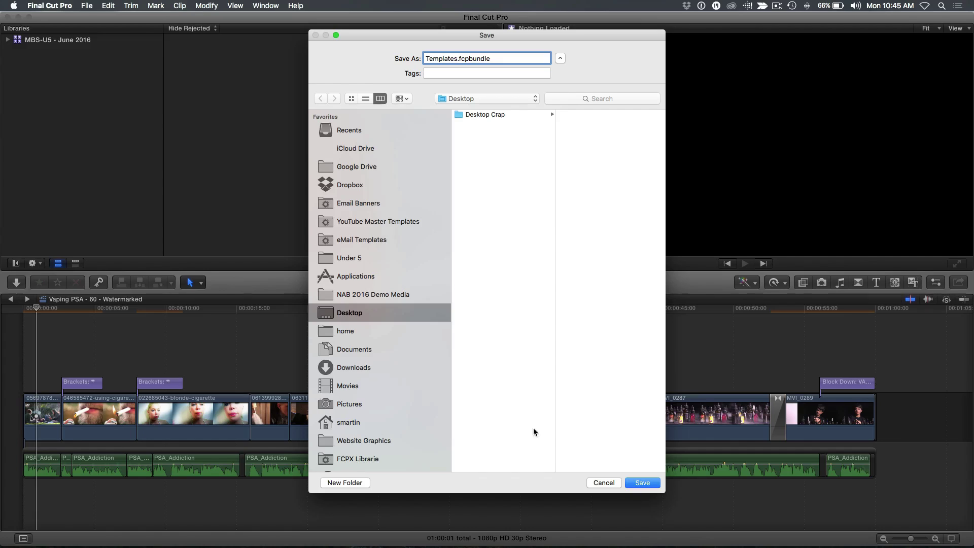
pyautogui.click(642, 483)
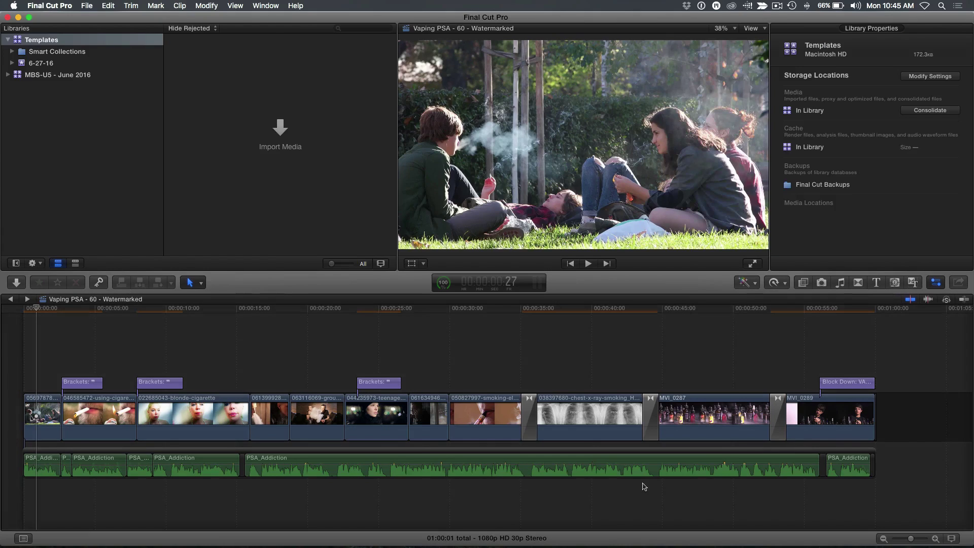
# Rename the 6-27-16 event to Dailies and expand it.
pyautogui.click(35, 67)
pyautogui.click(39, 65)
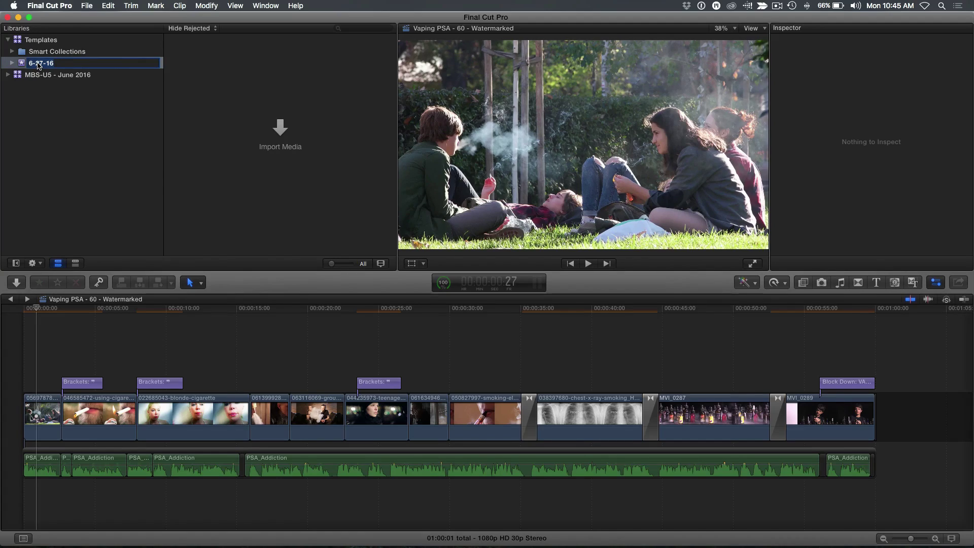
pyautogui.write('Dailies')
pyautogui.press('Return')
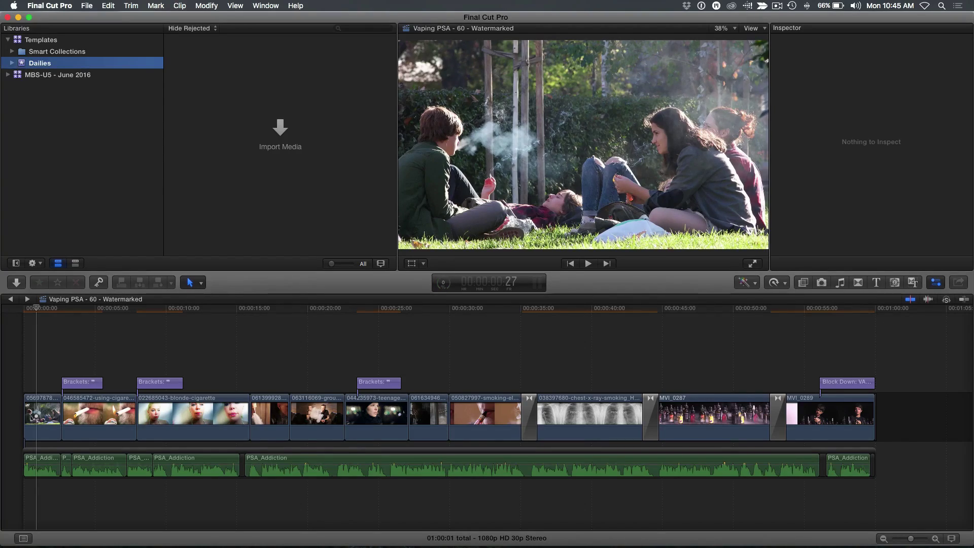
pyautogui.click(11, 64)
# Create a keyword collection named Exteriors in the Dailies event.
pyautogui.rightClick(22, 65)
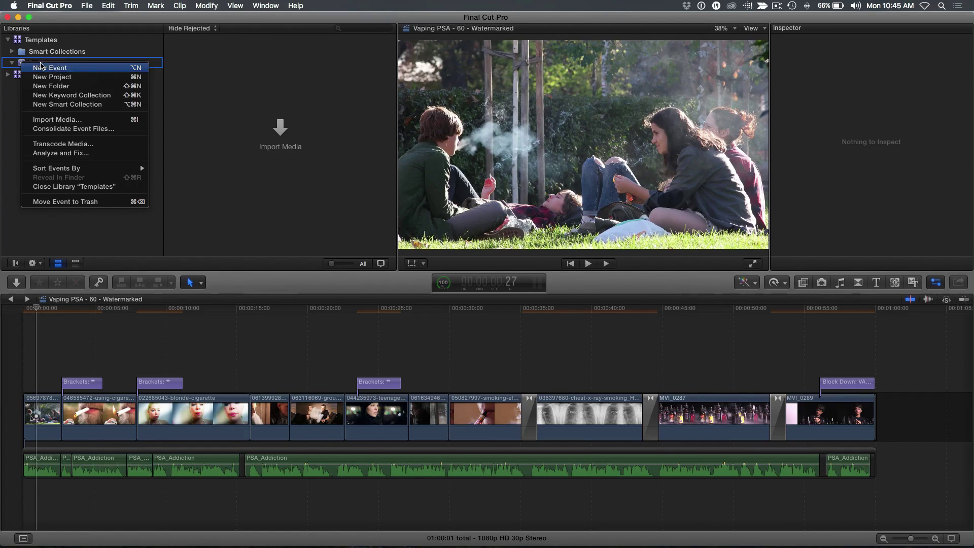
pyautogui.click(64, 95)
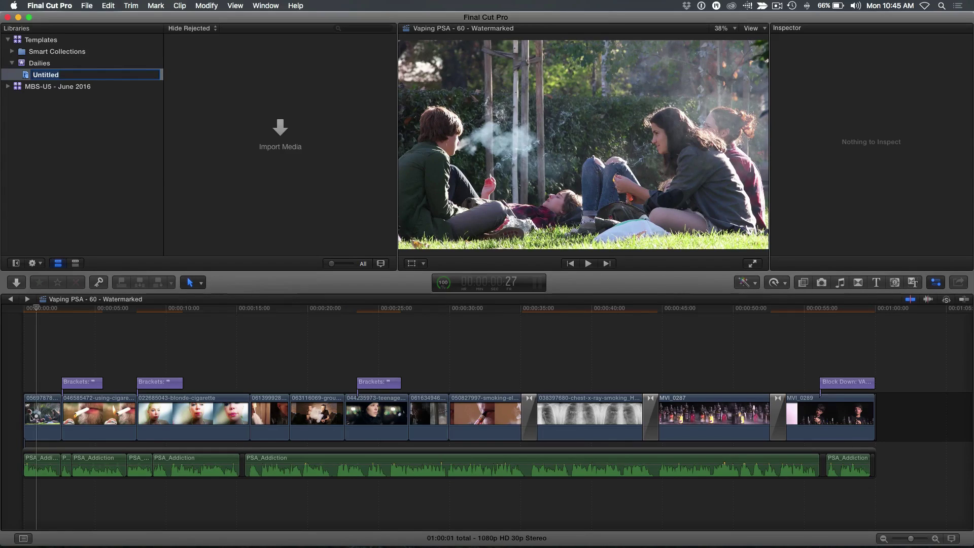
pyautogui.write('Exteriors')
pyautogui.press('Return')
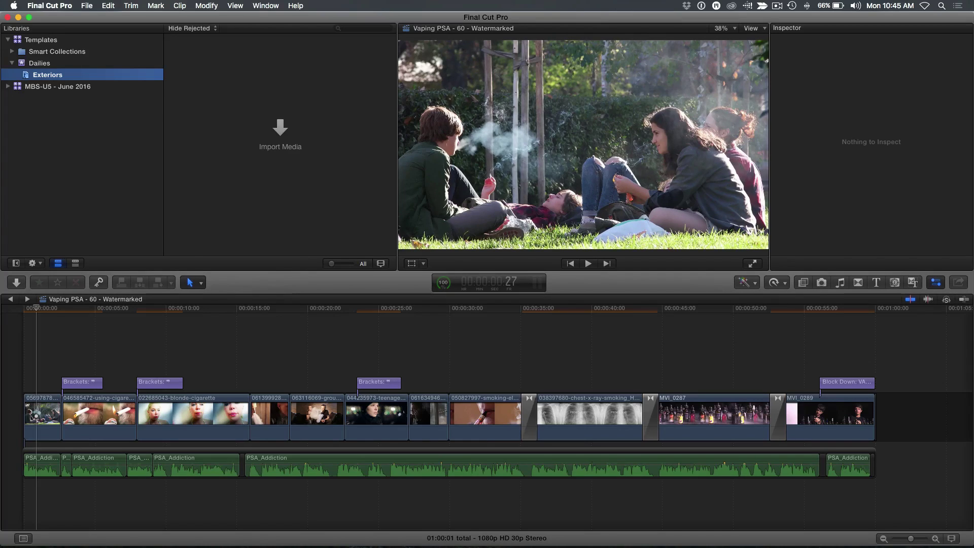
# Add a second keyword collection named Interiors under Dailies.
pyautogui.hotkey('alt', 'n')
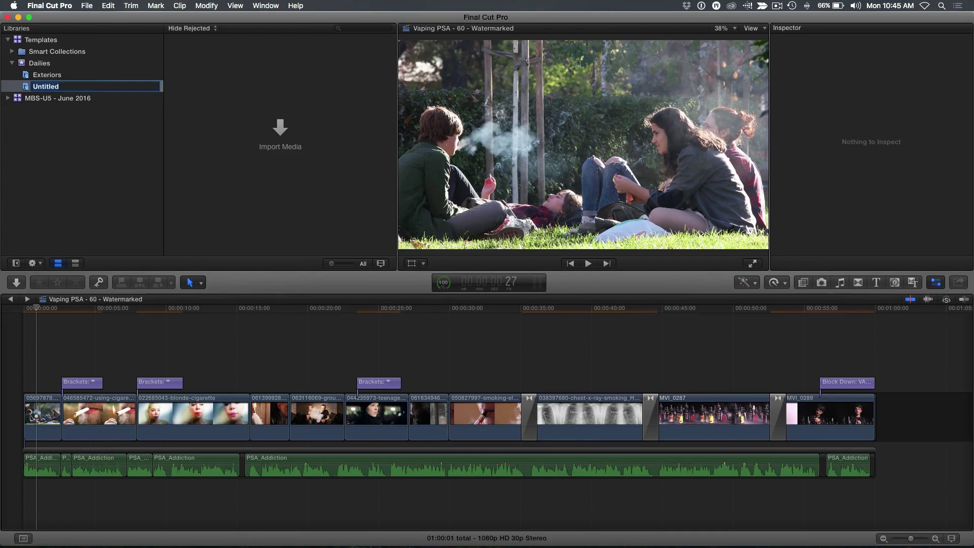
pyautogui.write('Ine')
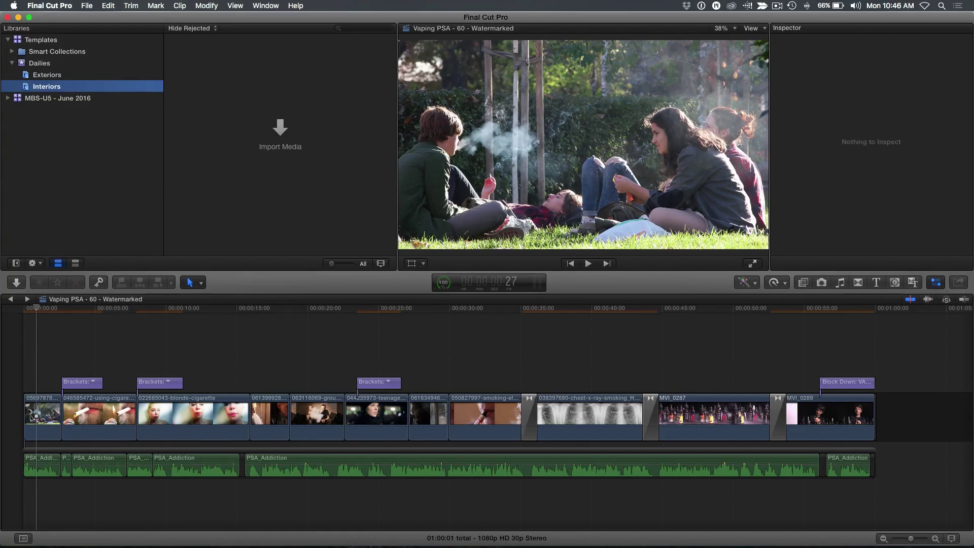
pyautogui.click(29, 66)
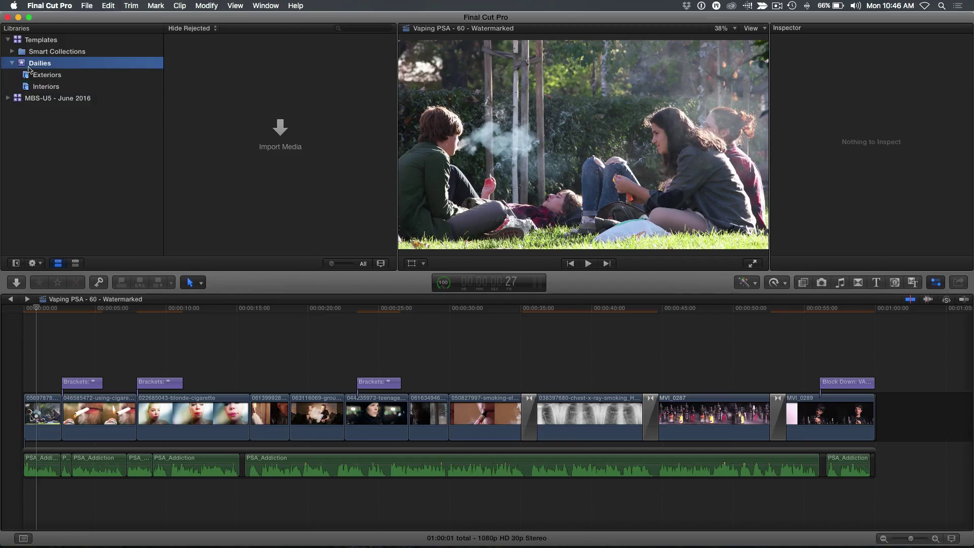
# Create a new smart collection named Favorites in the Dailies event.
pyautogui.rightClick(28, 67)
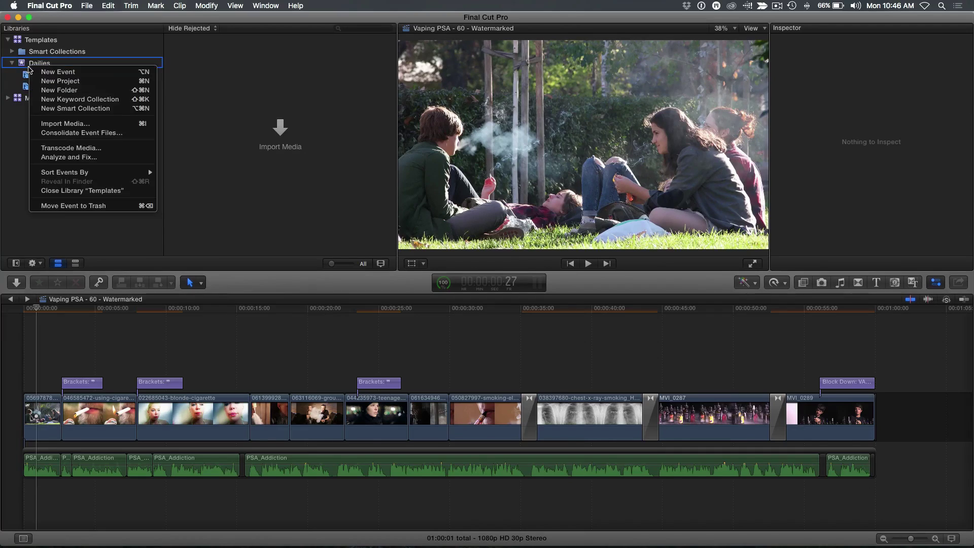
pyautogui.click(52, 109)
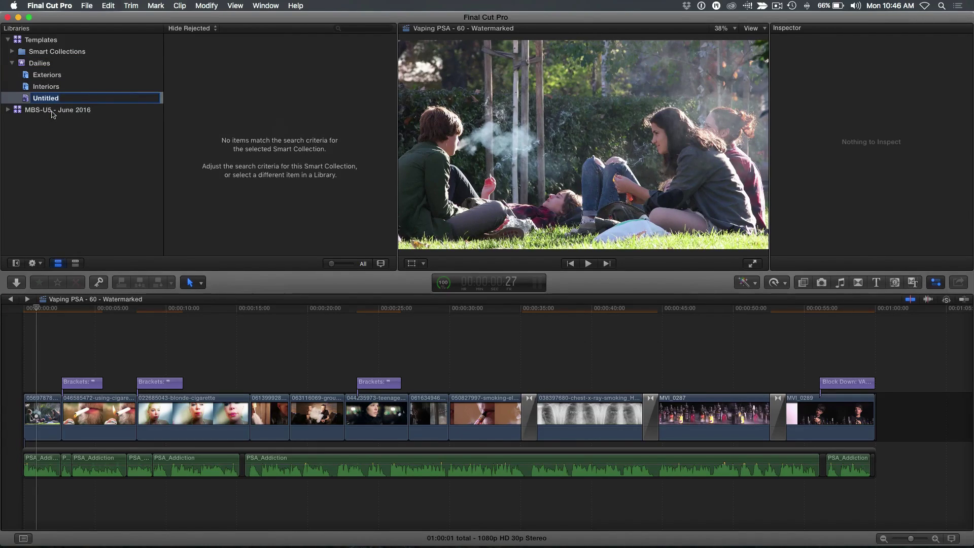
pyautogui.write('Favorites')
pyautogui.press('Return')
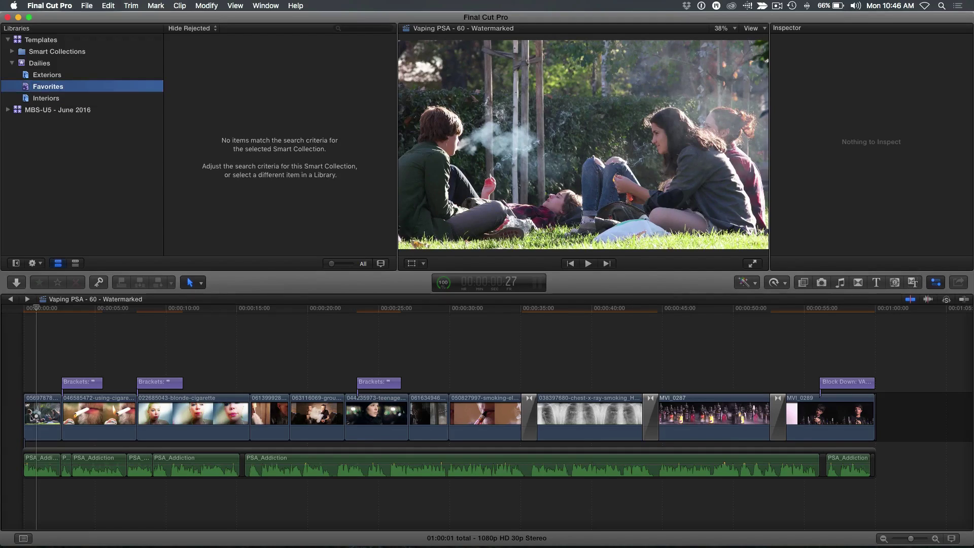
# Give the Favorites smart collection a Ratings rule set to Favorites.
pyautogui.doubleClick(29, 89)
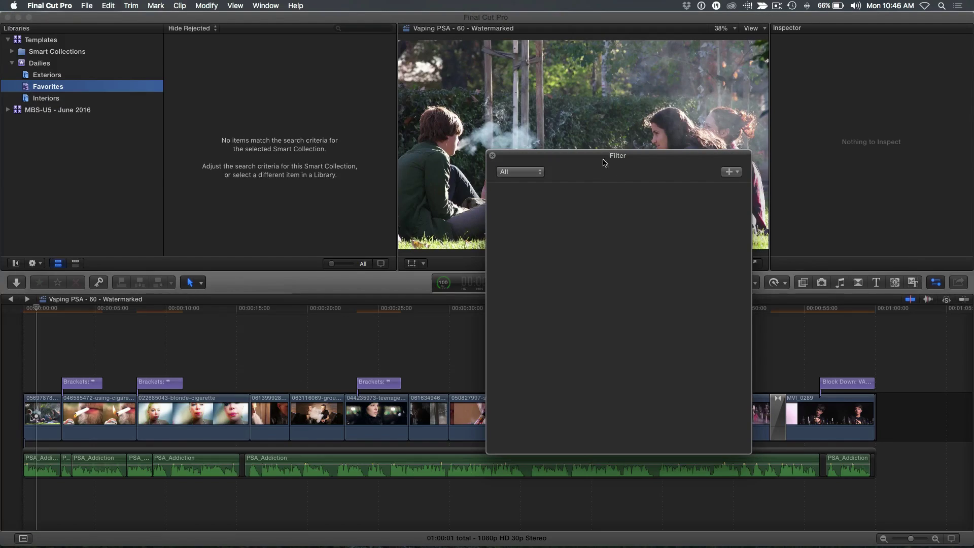
pyautogui.moveTo(614, 161); pyautogui.dragTo(339, 123)
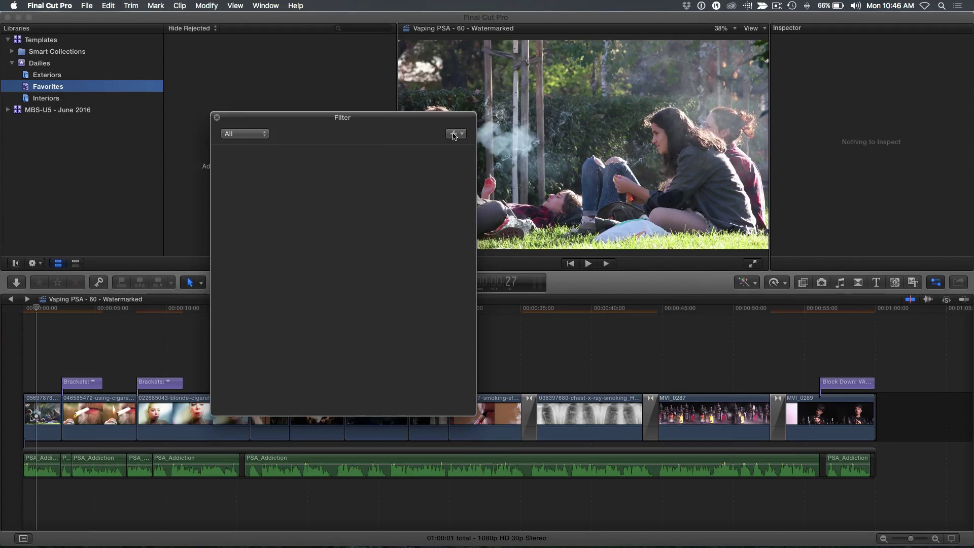
pyautogui.click(453, 134)
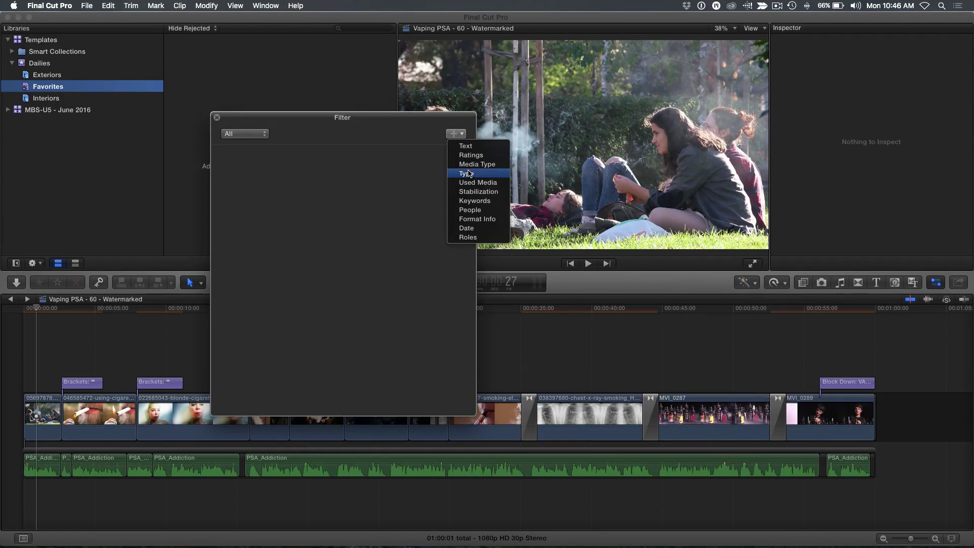
pyautogui.click(471, 155)
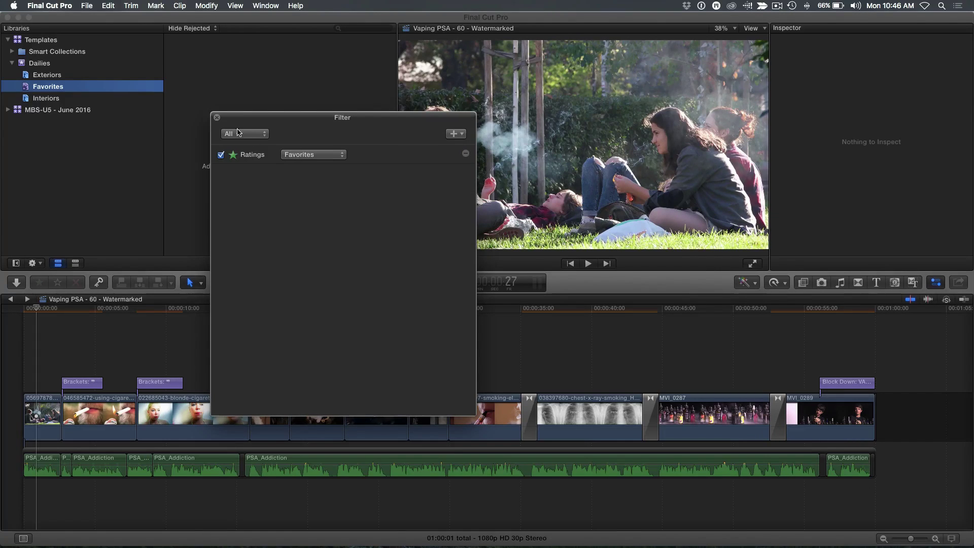
pyautogui.click(217, 117)
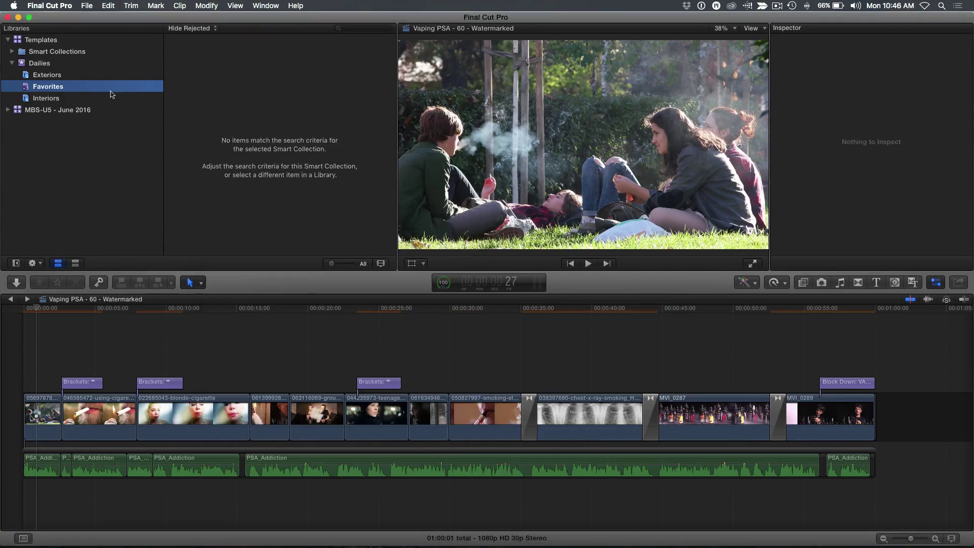
# Create a keyword collection named Interviews in the Dailies event.
pyautogui.click(49, 64)
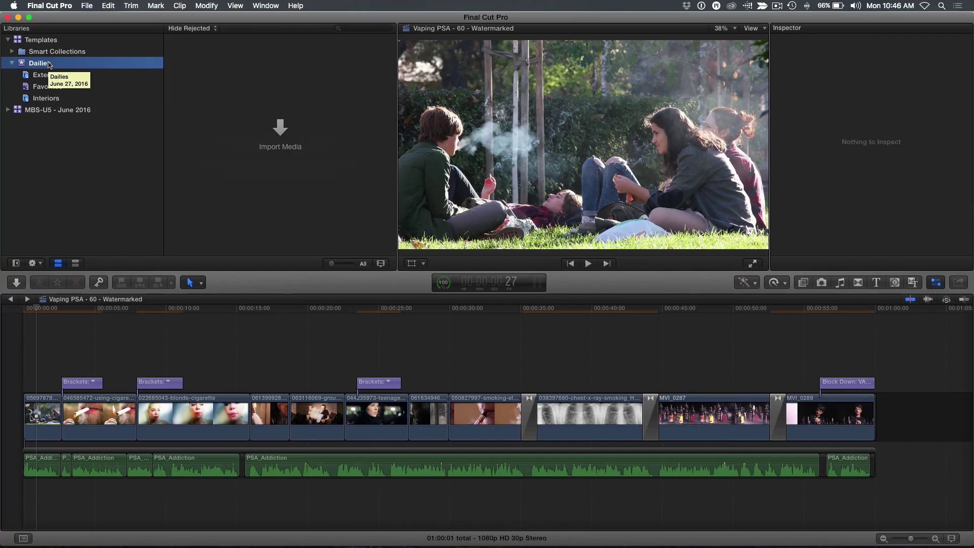
pyautogui.rightClick(21, 66)
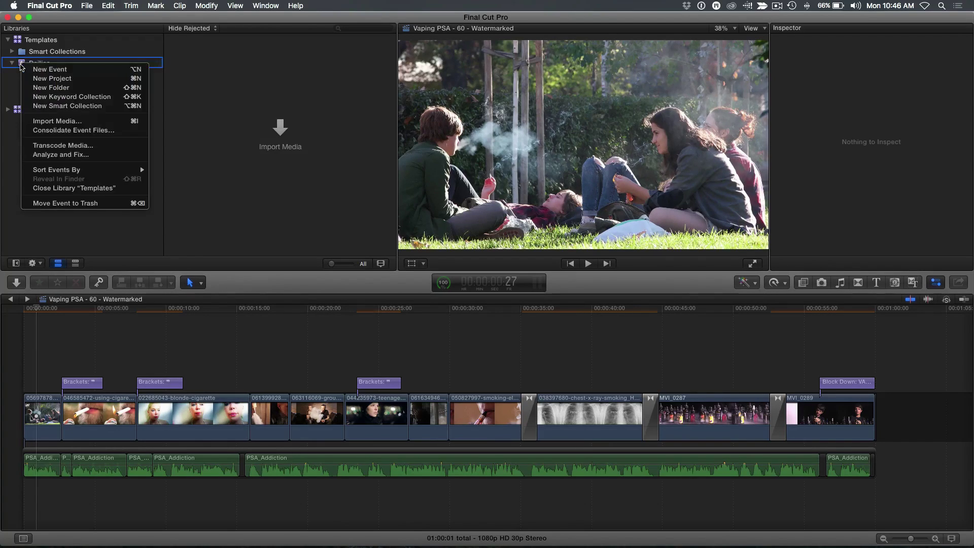
pyautogui.click(52, 96)
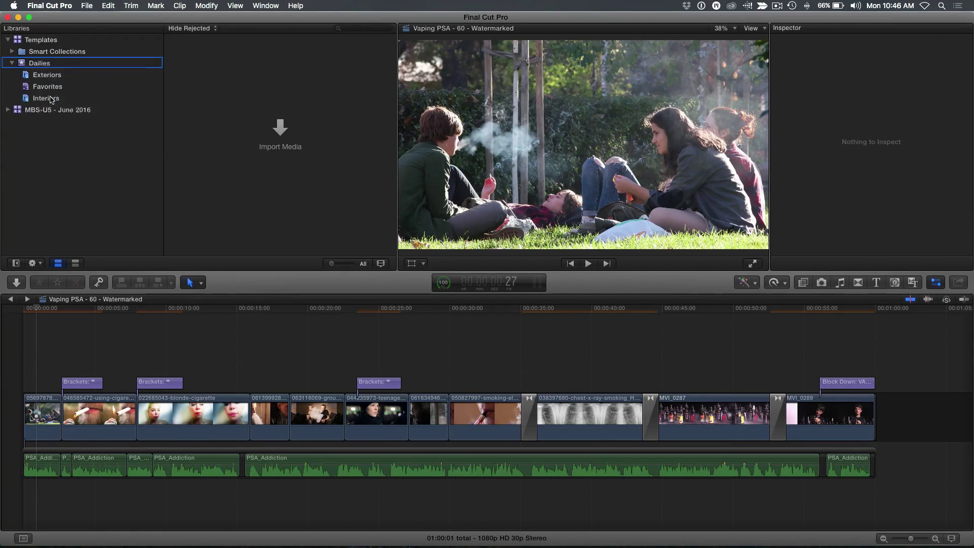
pyautogui.write('INt')
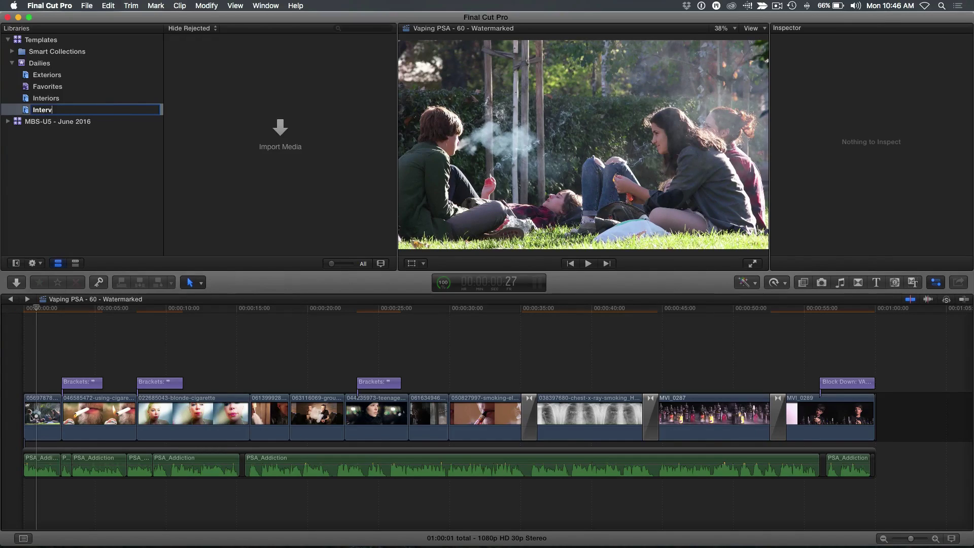
pyautogui.press('Return')
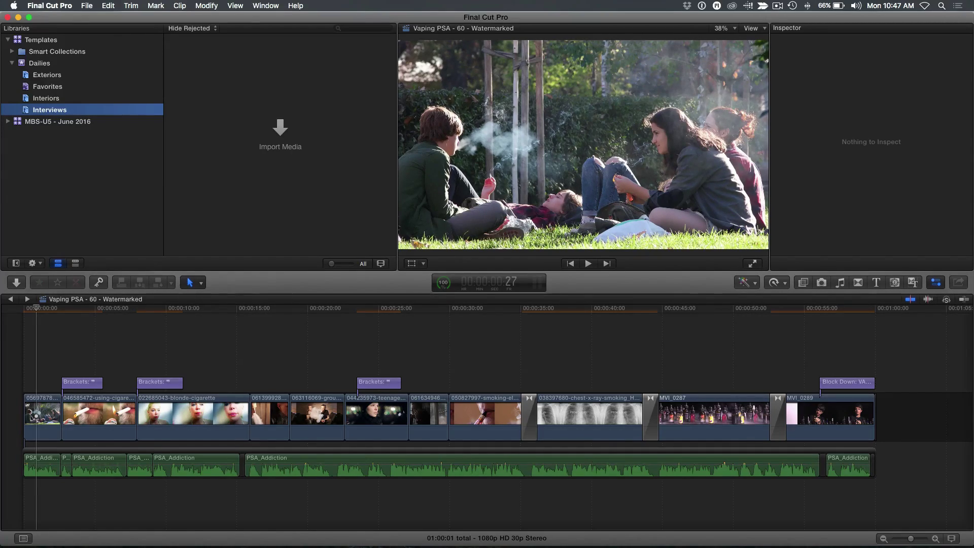
pyautogui.click(8, 121)
# Browse _Alternate VO Edits and C100 in MBS-U5 - June 2016, collapse it, and select Templates.
pyautogui.click(11, 144)
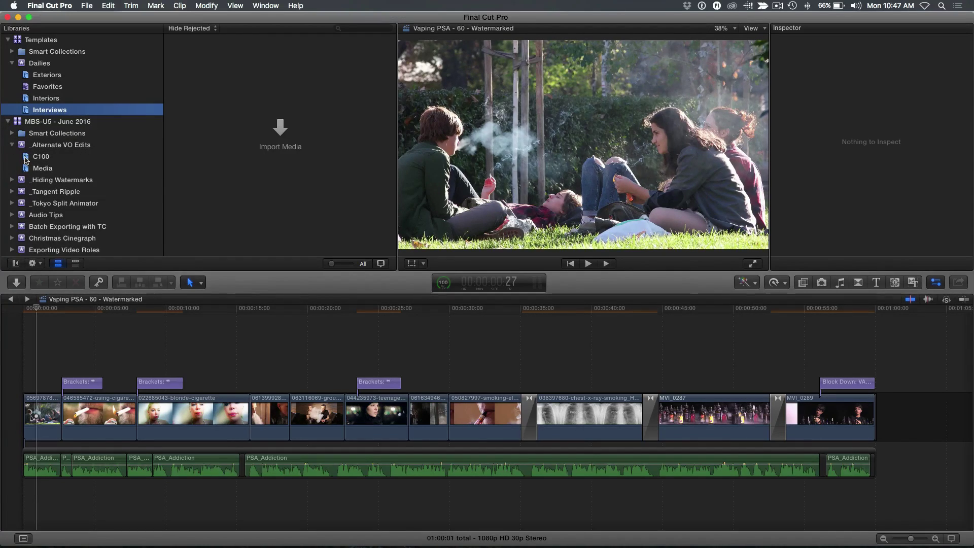
pyautogui.click(26, 156)
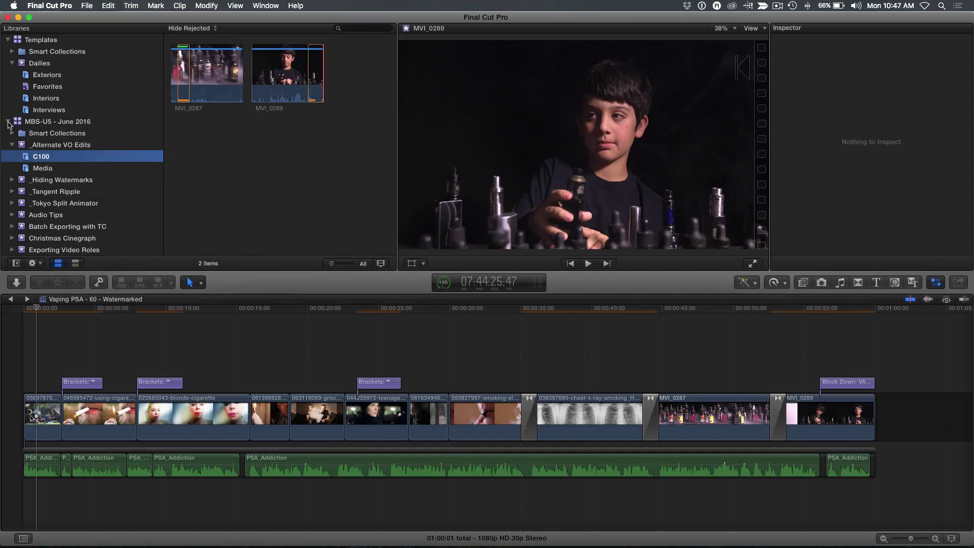
pyautogui.click(8, 122)
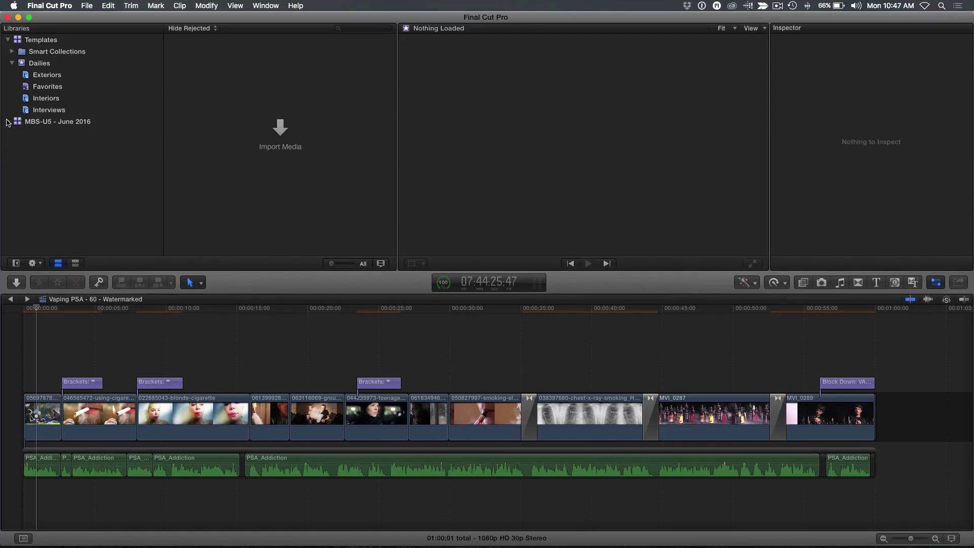
pyautogui.click(18, 41)
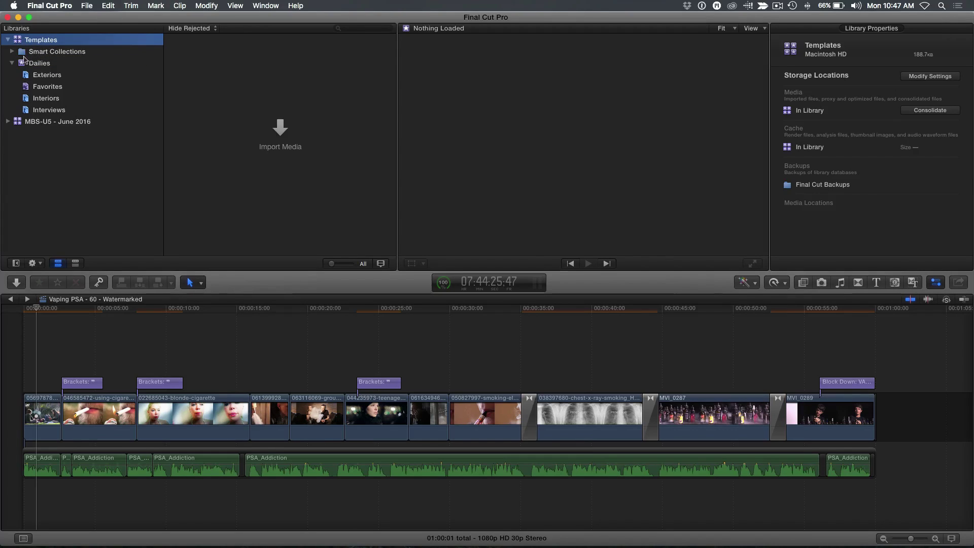
pyautogui.click(25, 61)
# Export the Dailies event as XML named Vaping-Template.fcpxml to the Desktop.
pyautogui.click(85, 5)
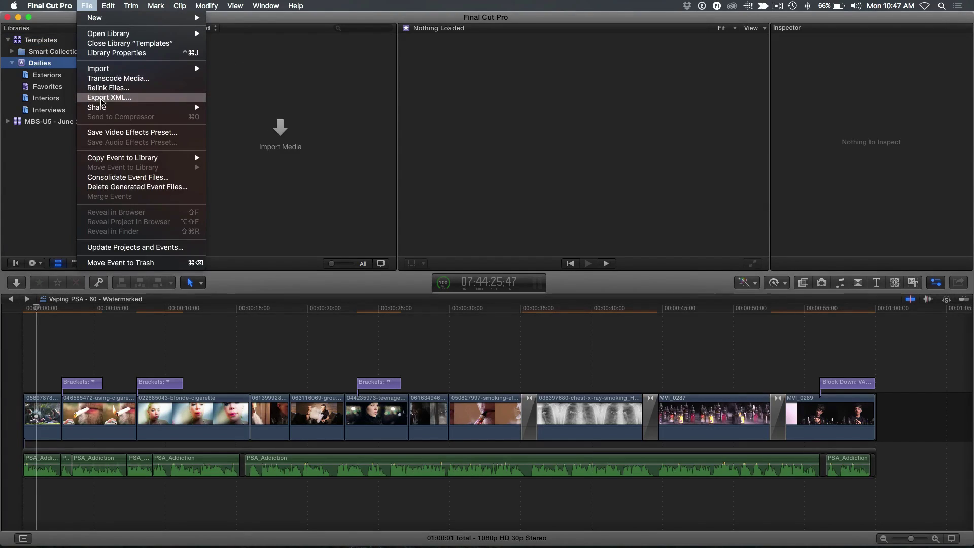
pyautogui.click(101, 98)
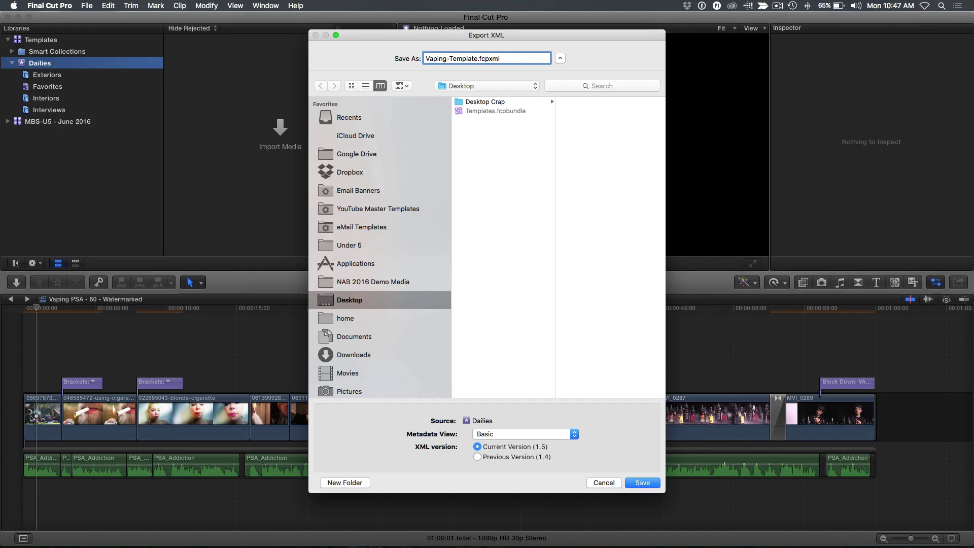
pyautogui.click(640, 483)
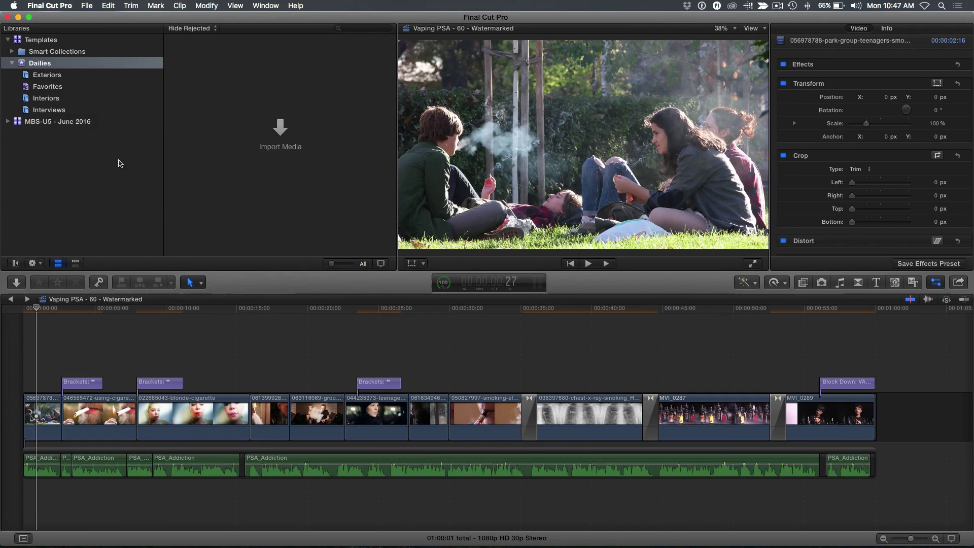
# Collapse Templates and save a new library named Vaping PSA to the Desktop.
pyautogui.click(8, 39)
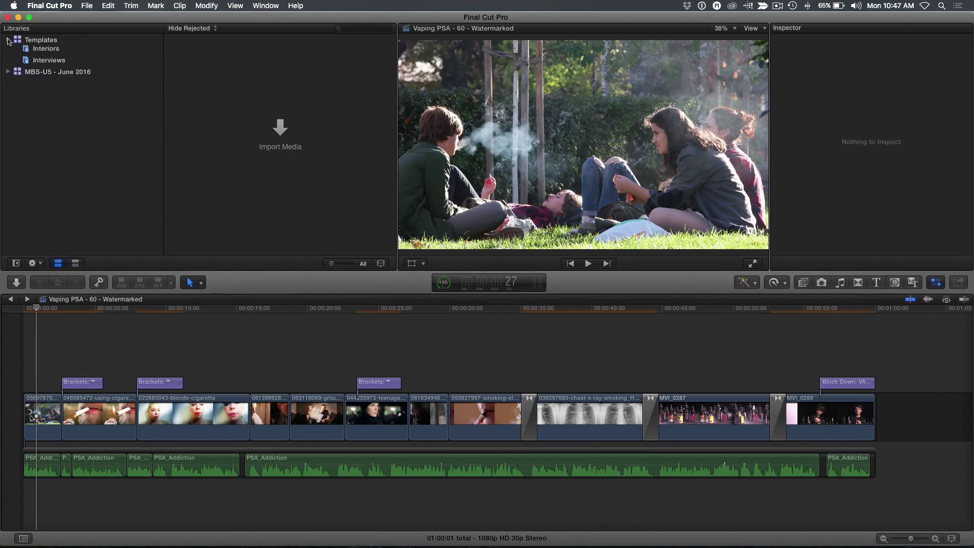
pyautogui.click(82, 4)
pyautogui.moveTo(98, 19)
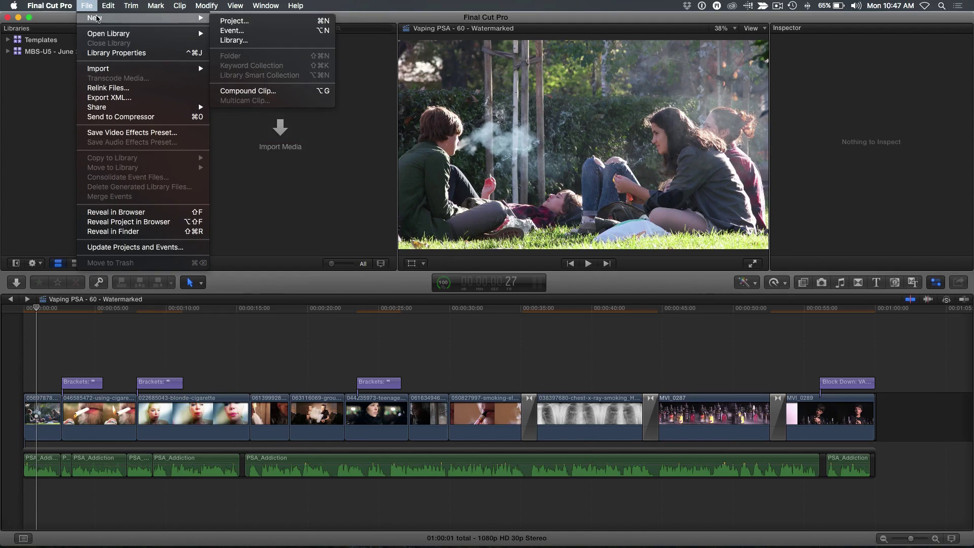
pyautogui.click(269, 42)
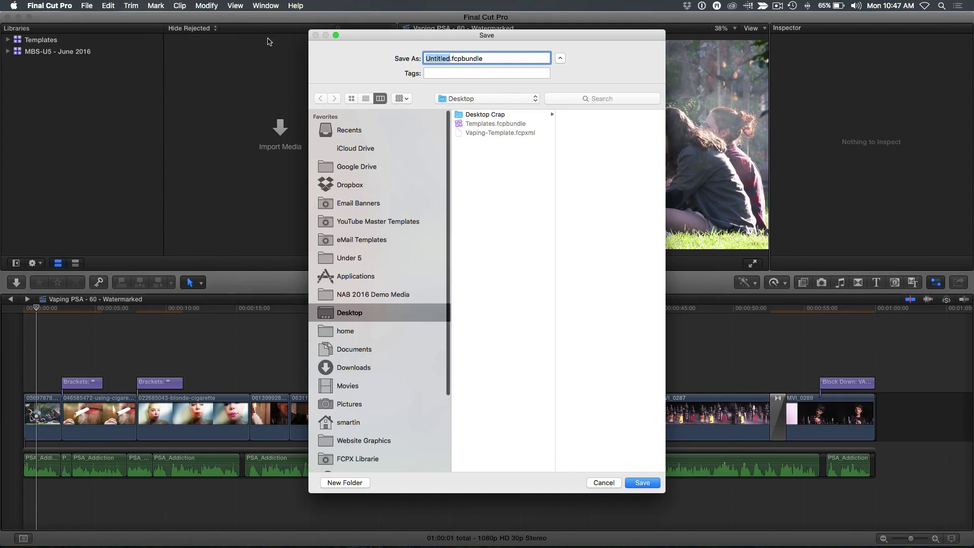
pyautogui.write('VAping PSA')
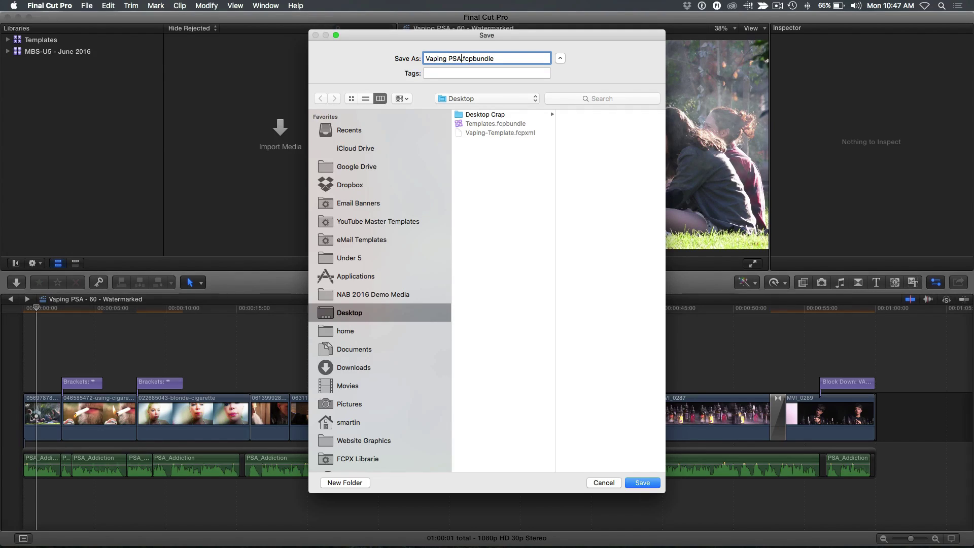
pyautogui.click(641, 485)
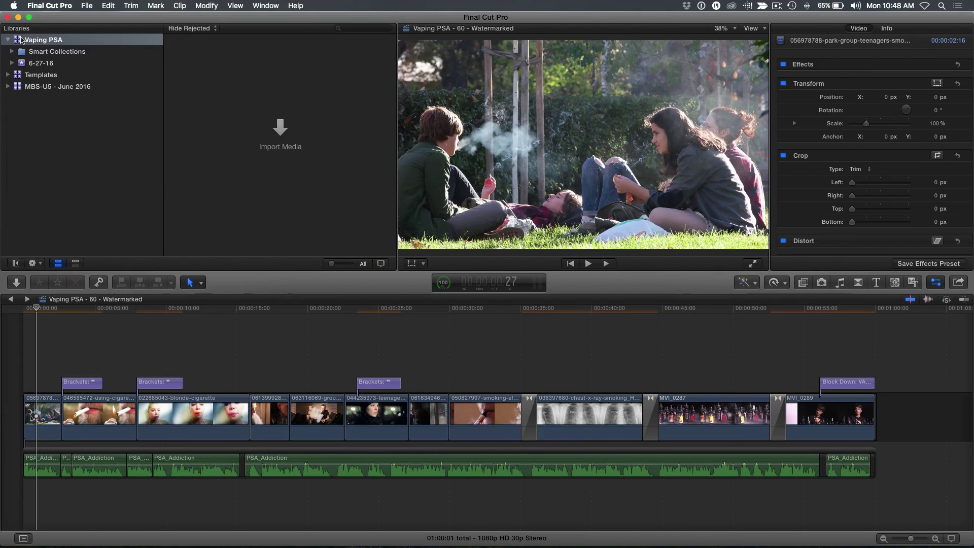
# Import Vaping-Template.fcpxml from the Desktop as XML into the Vaping PSA library.
pyautogui.click(18, 40)
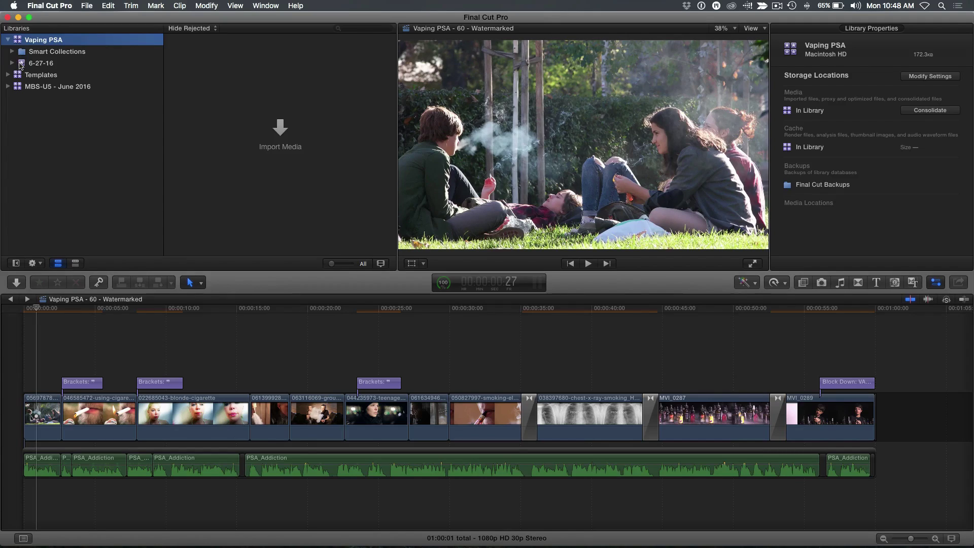
pyautogui.click(85, 6)
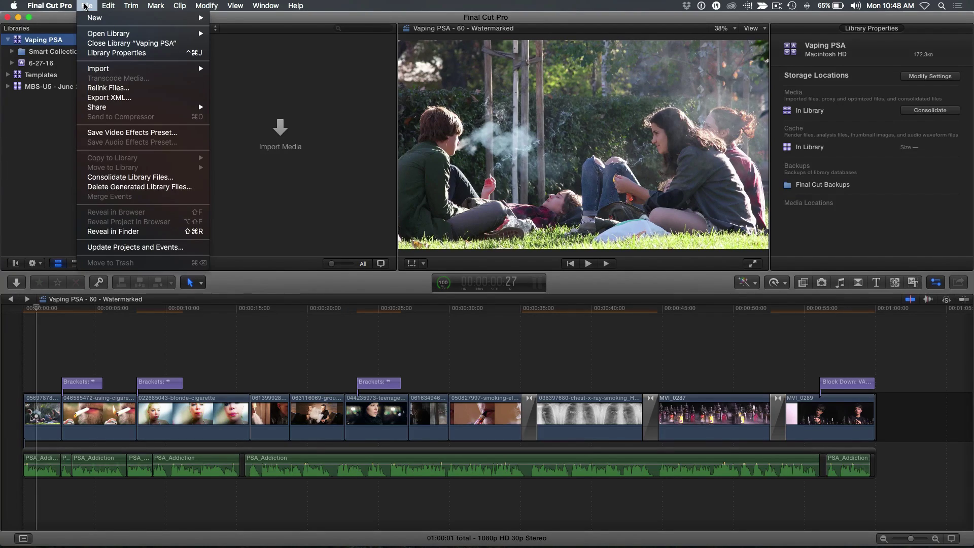
pyautogui.moveTo(103, 69)
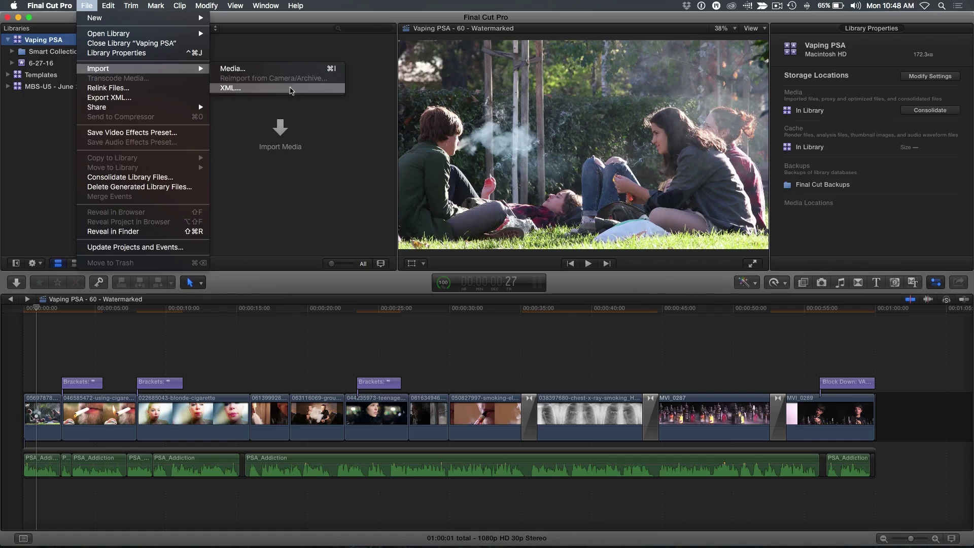
pyautogui.click(288, 89)
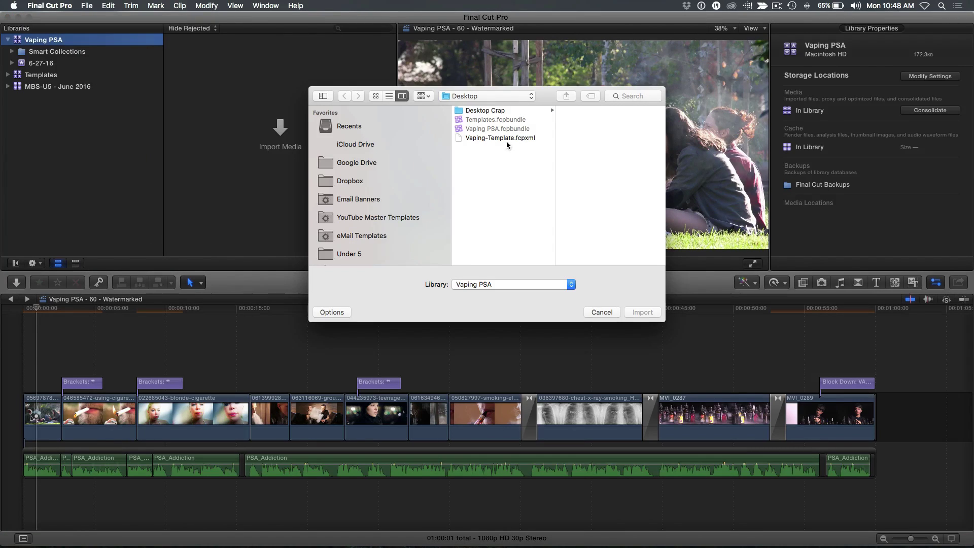
pyautogui.click(497, 138)
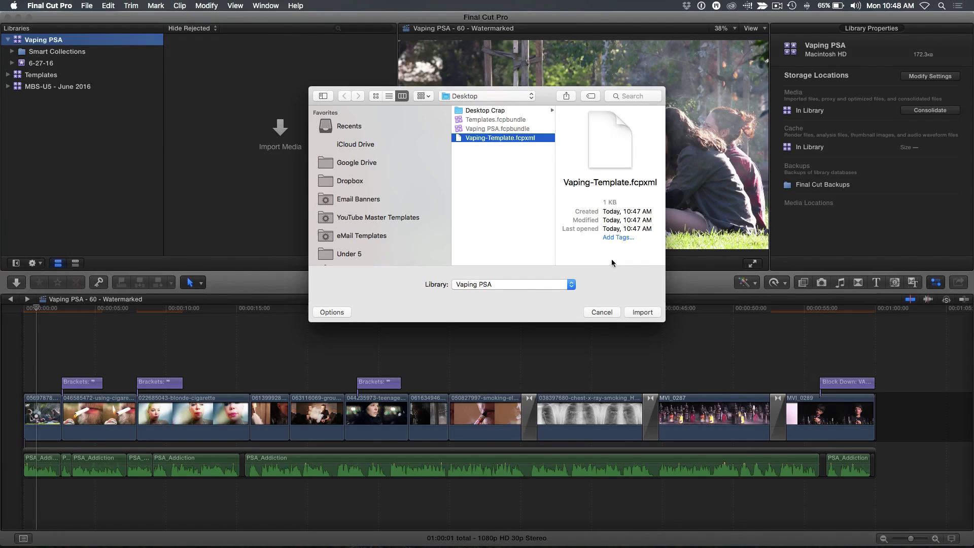
pyautogui.click(642, 313)
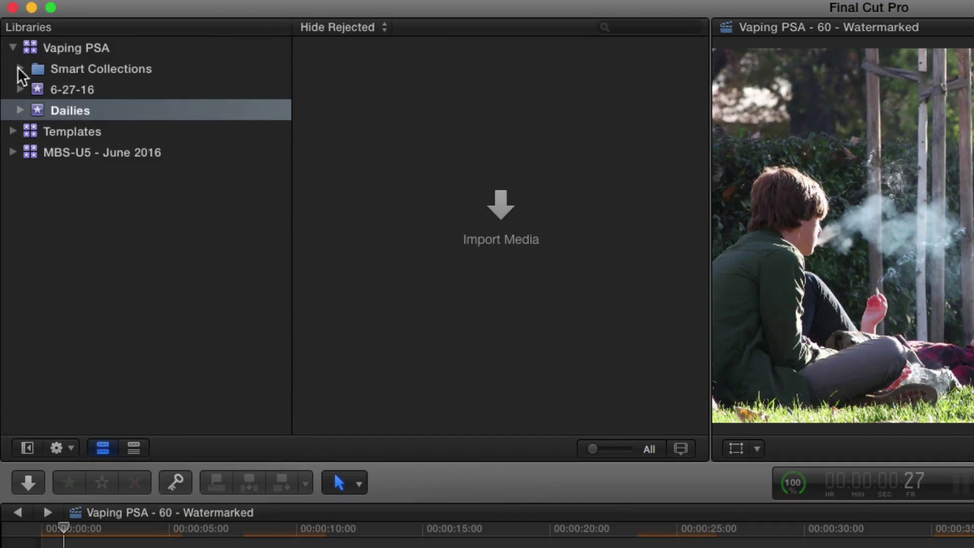
# Delete the 6-27-16 event from the Vaping PSA library.
pyautogui.click(38, 90)
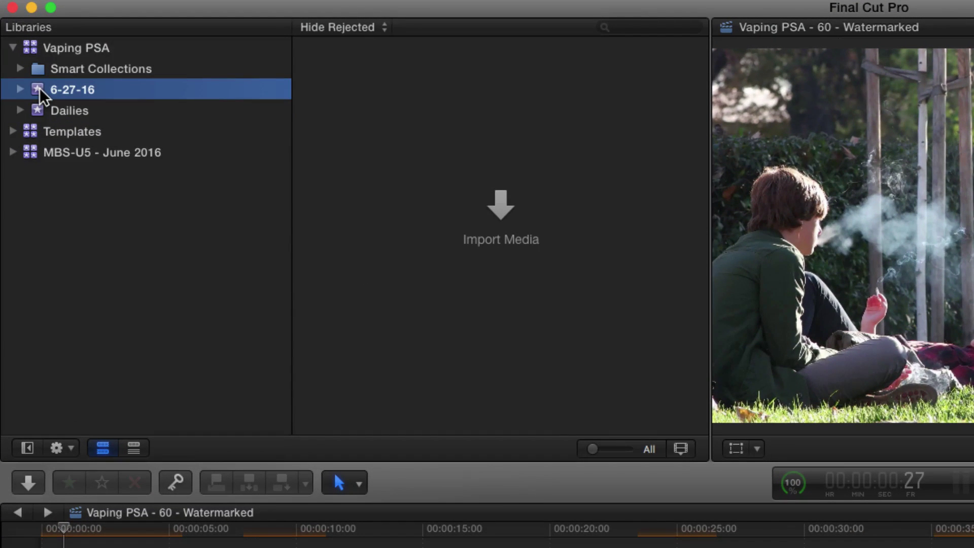
pyautogui.press('super+BackSpace')
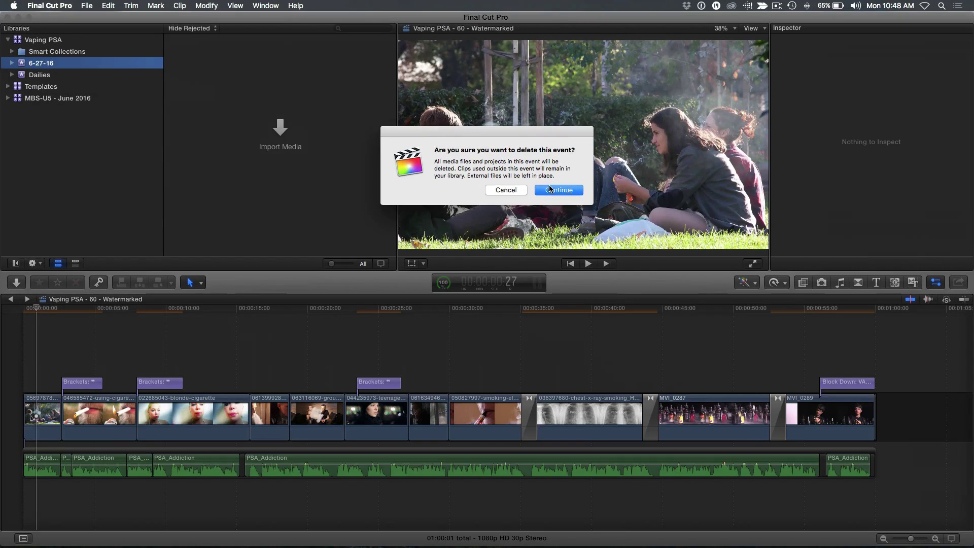
pyautogui.click(551, 189)
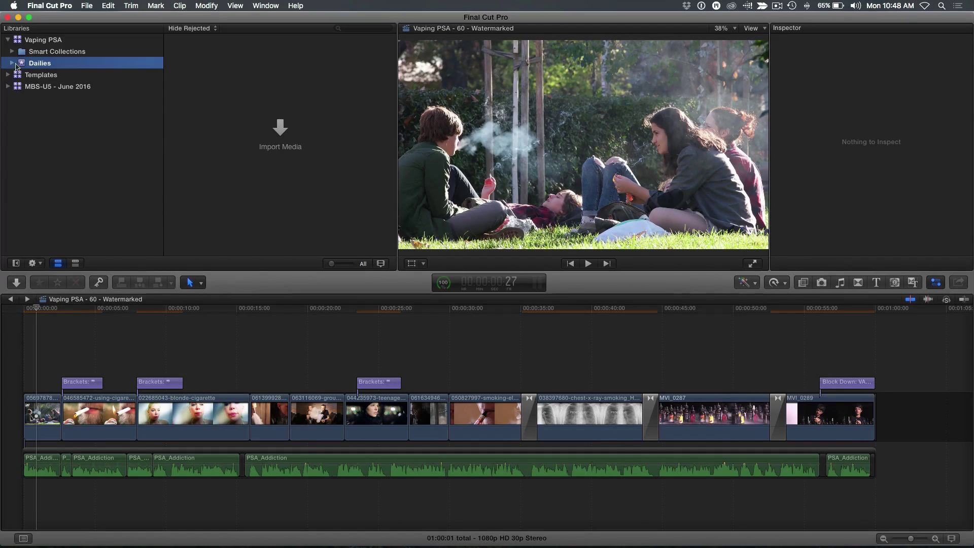
# Expand Dailies and check its Exteriors, Interiors and Interviews collections.
pyautogui.click(12, 64)
pyautogui.click(49, 76)
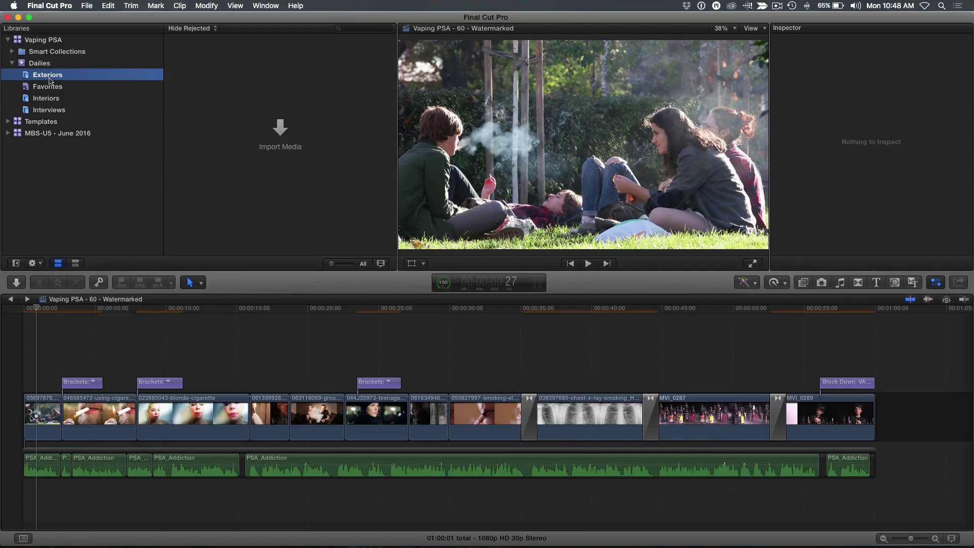
pyautogui.click(48, 98)
pyautogui.click(46, 112)
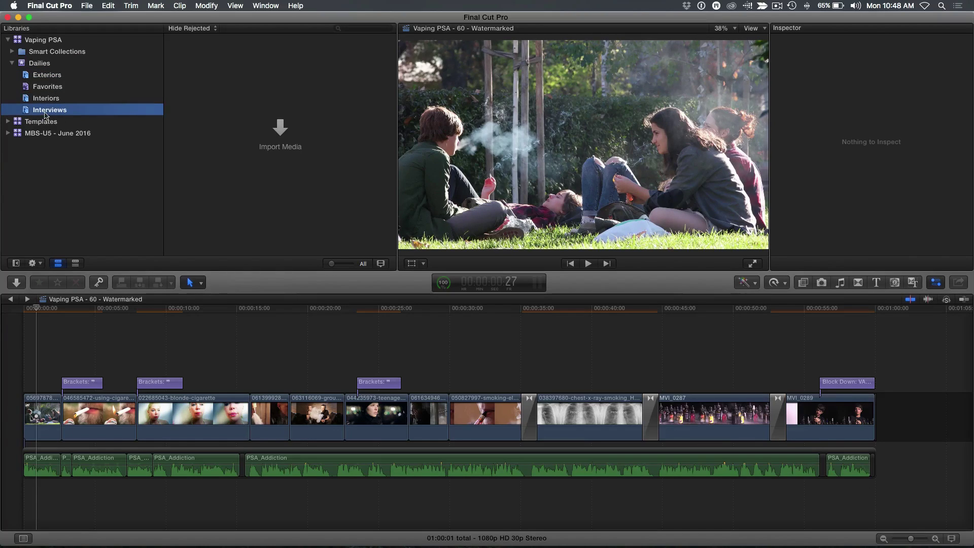